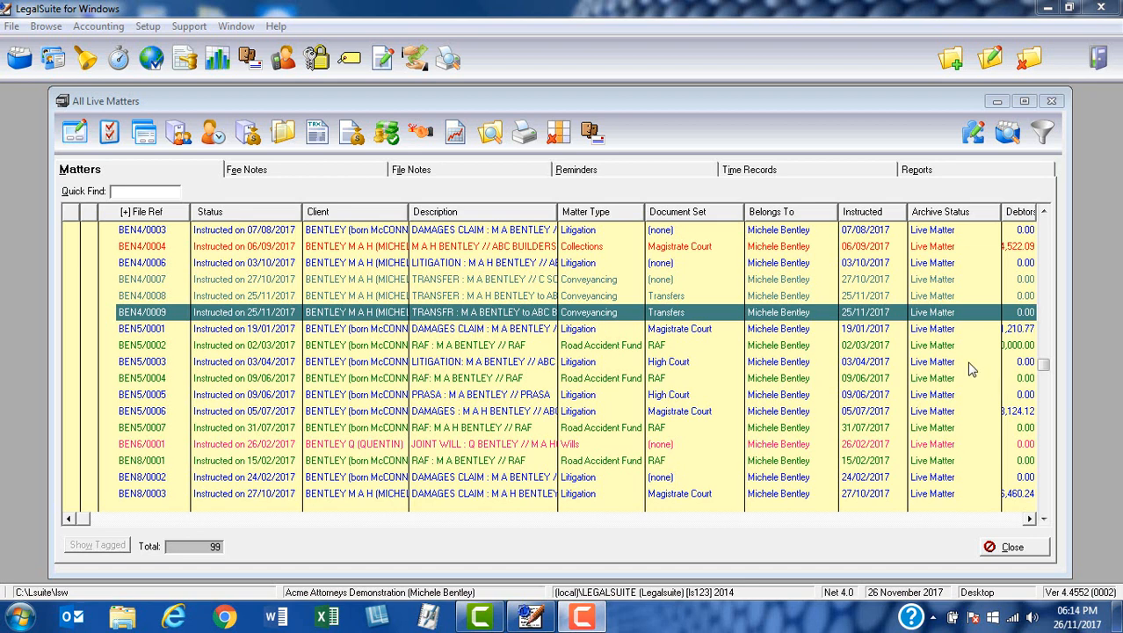
Open the transfer data of matter BEN4/0009 at its Documentation section
left_click(344, 316)
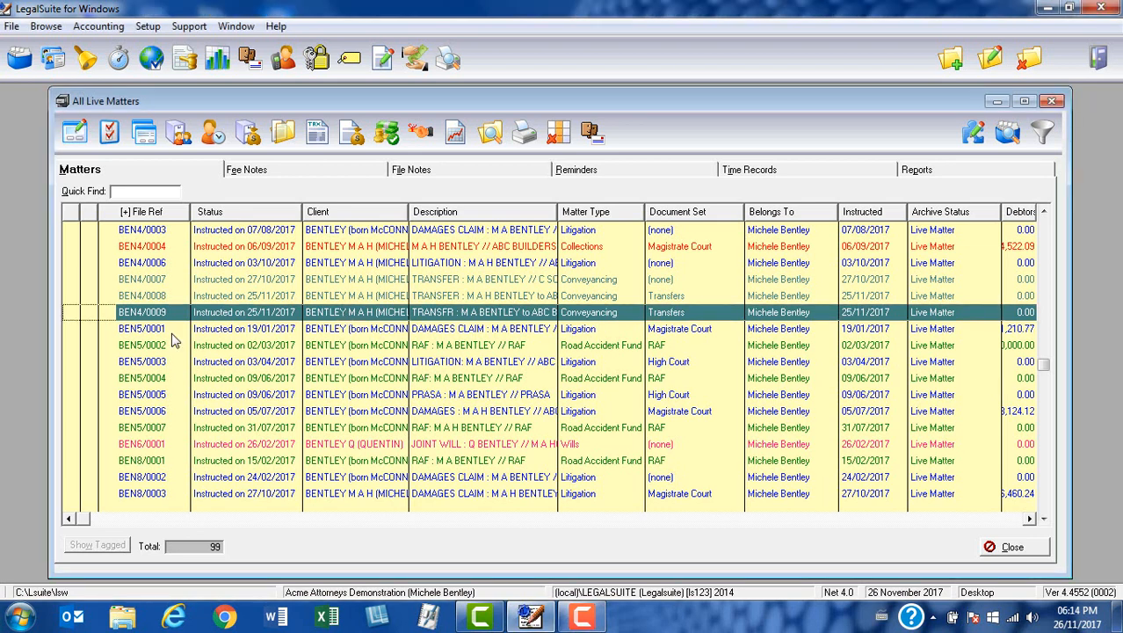
left_click(74, 143)
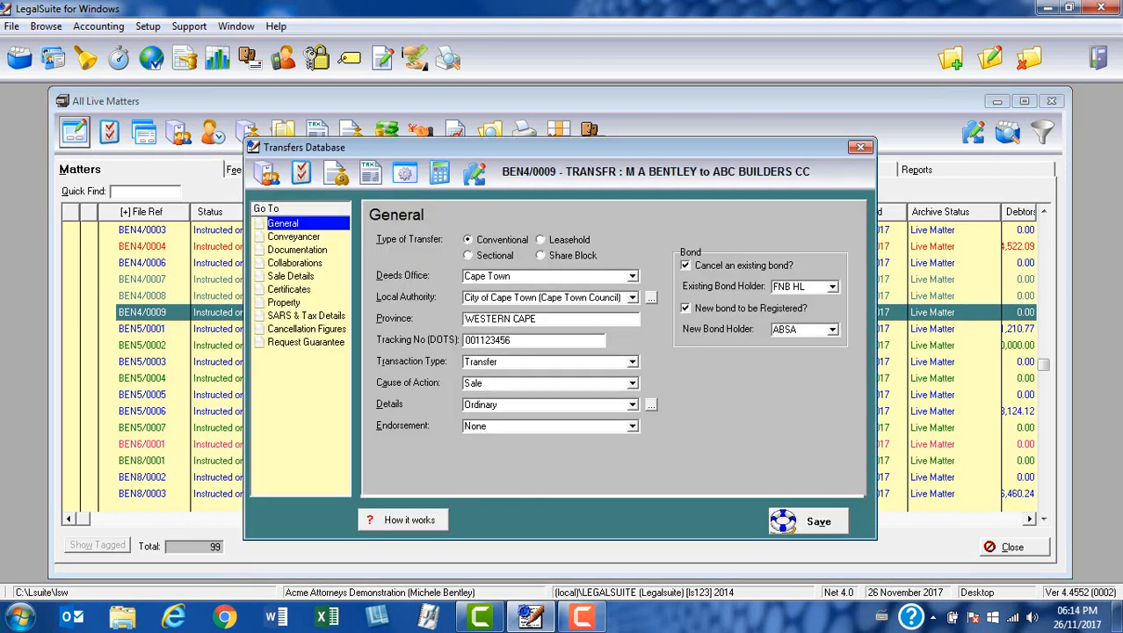
left_click(298, 250)
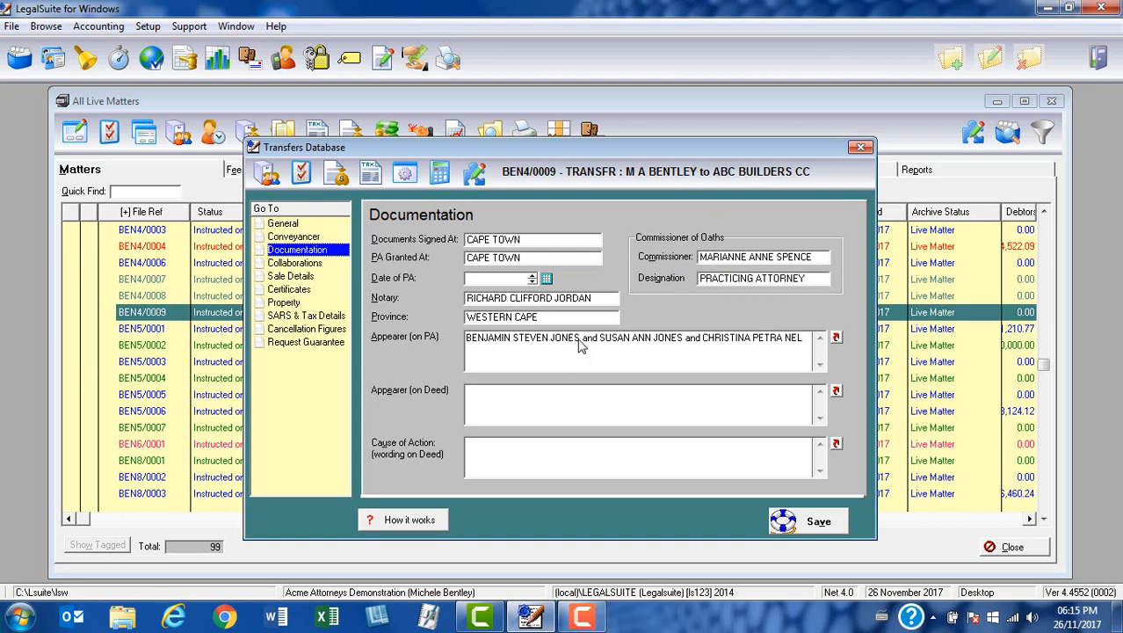
Add DURBAN to the lookup library for Documents Signed At and replace the field's contents with it
left_click(563, 240)
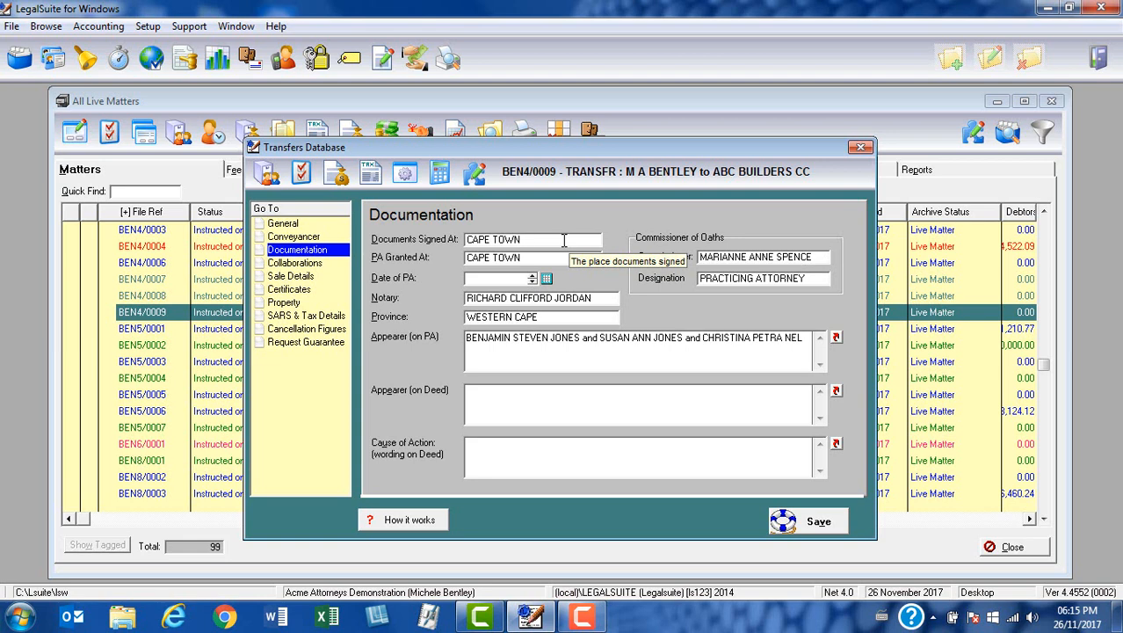
left_click(564, 240)
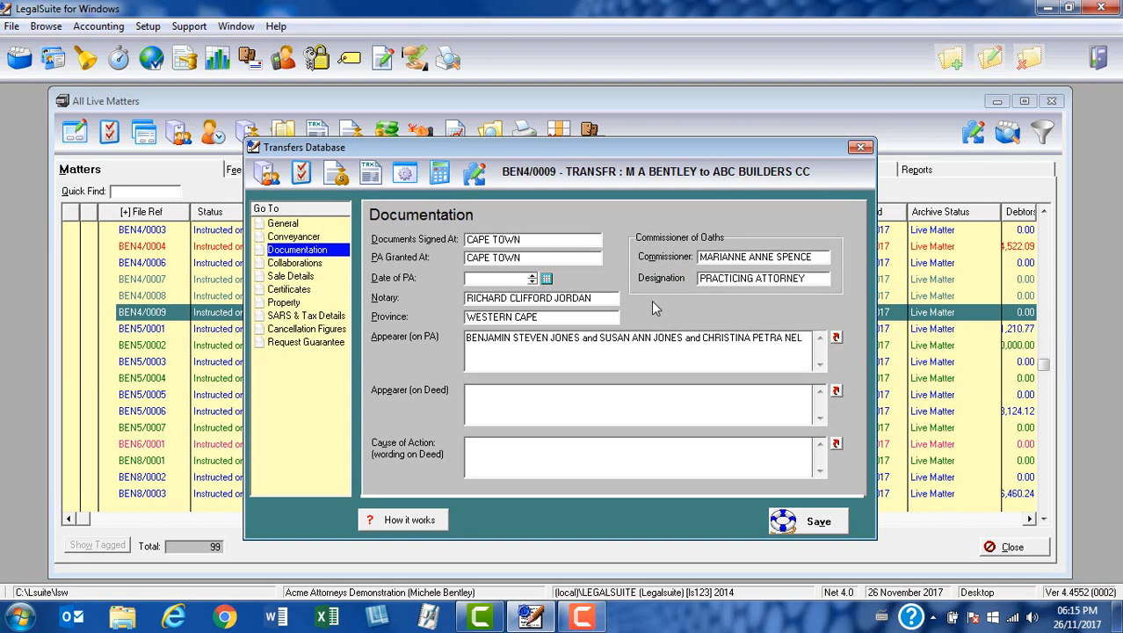
double_click(569, 244)
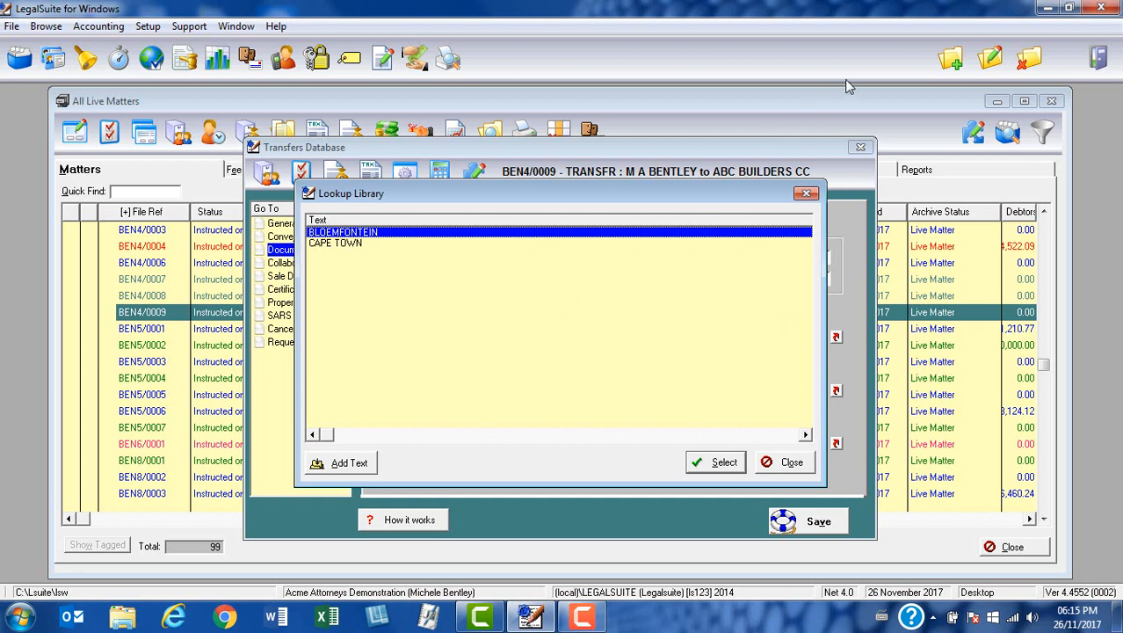
left_click(949, 59)
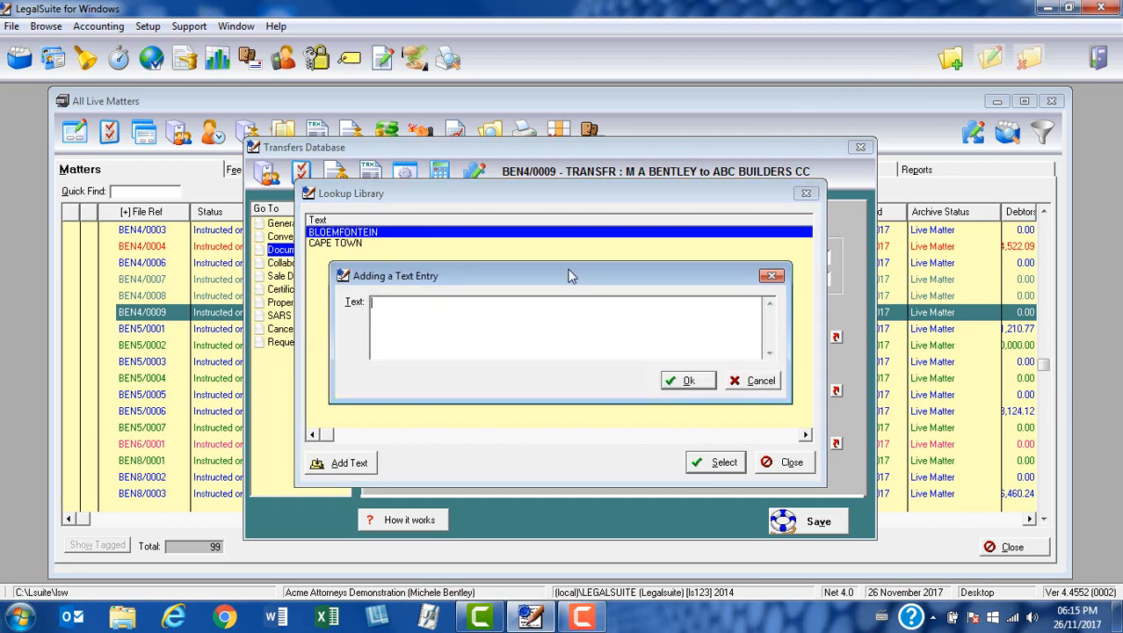
type("DURBAN")
left_click(689, 380)
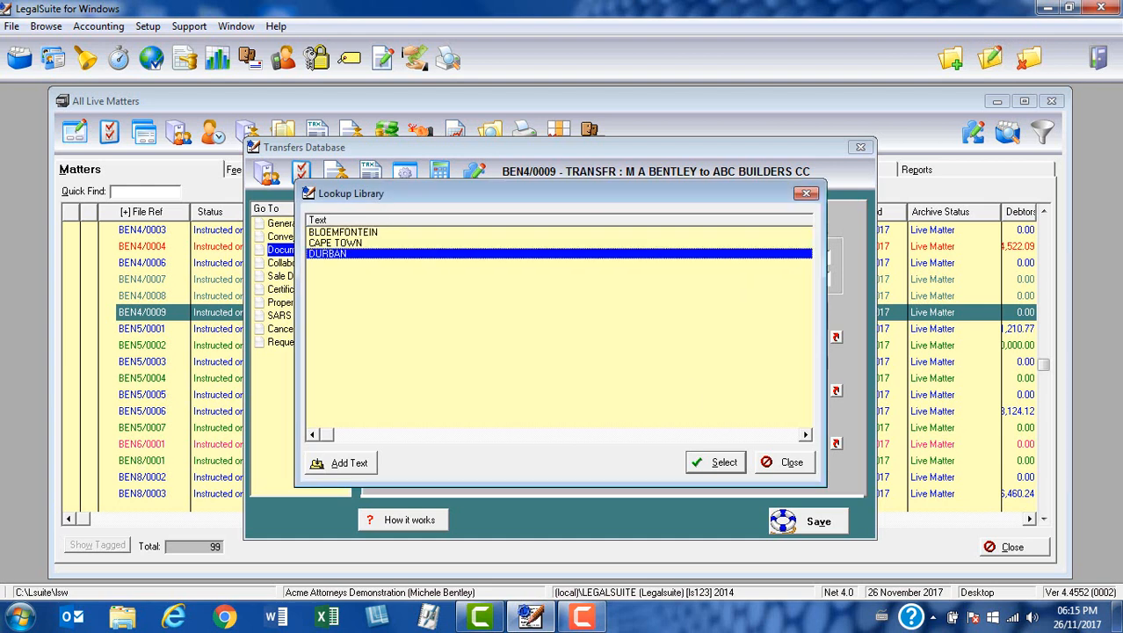
left_click(711, 461)
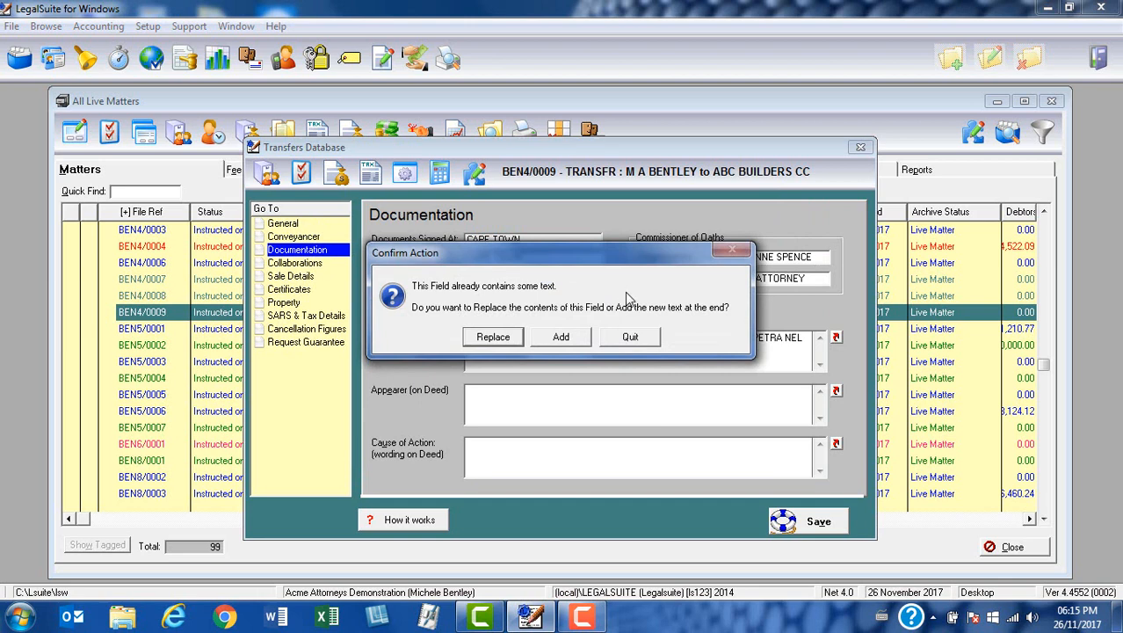
left_click(489, 341)
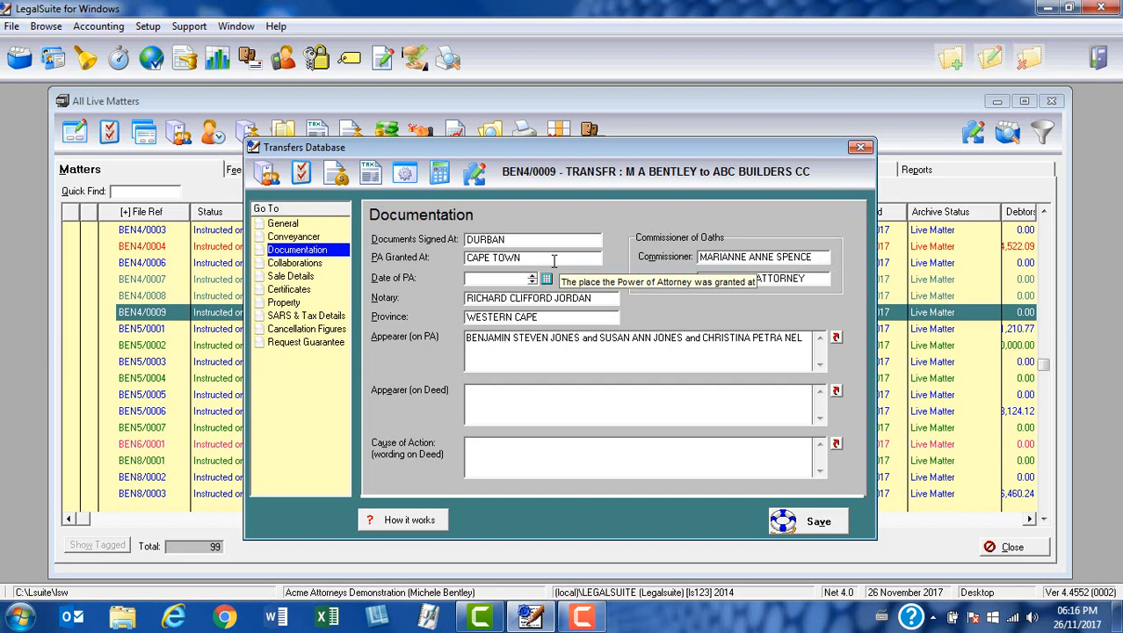
Add DURBAN to the lookup library for PA Granted At and replace the field's contents with it
key("F2")
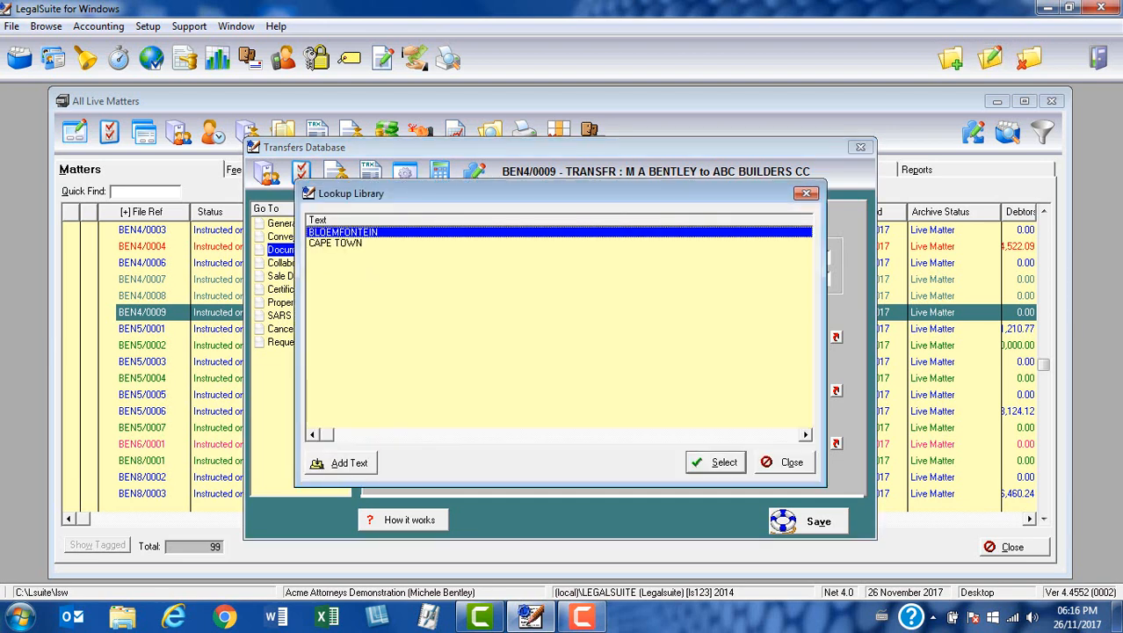
left_click(953, 63)
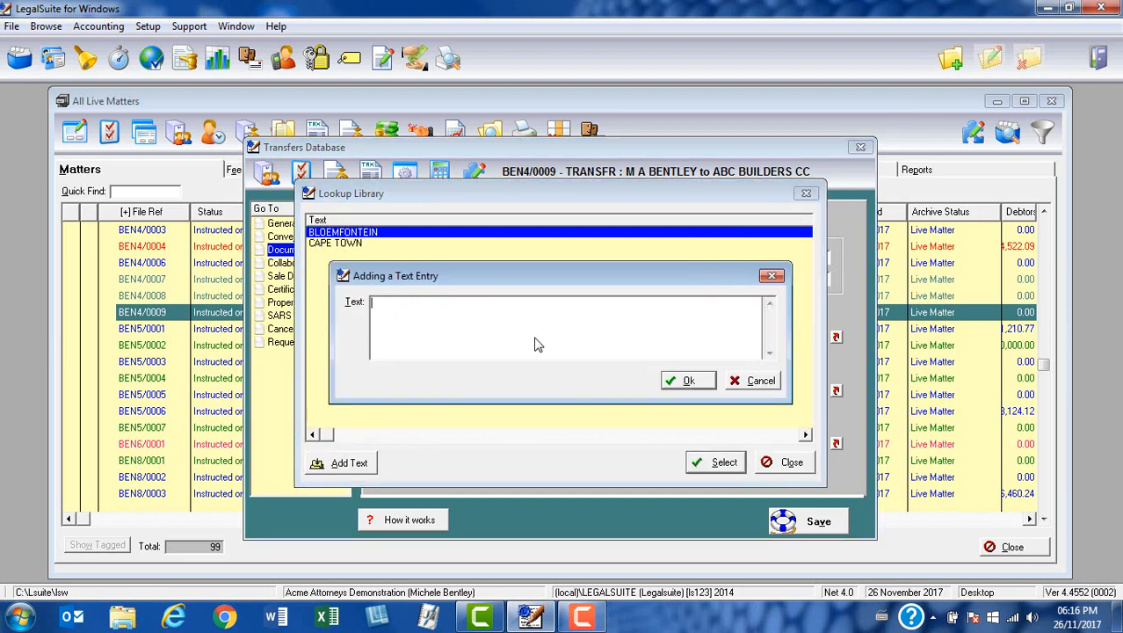
type("DURBAN")
left_click(683, 381)
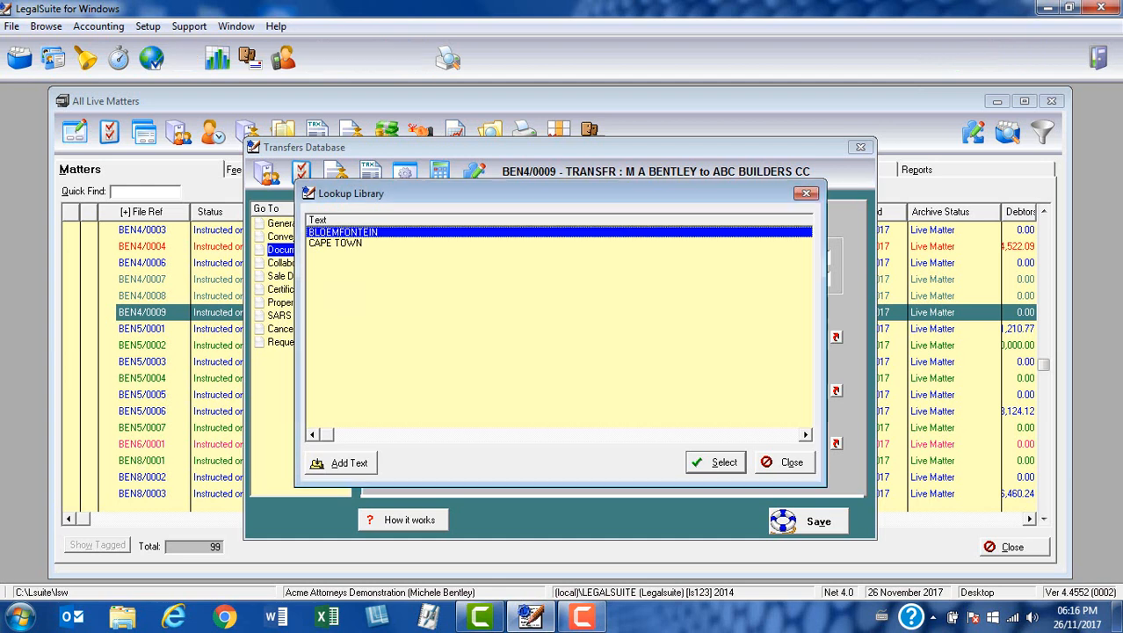
left_click(723, 461)
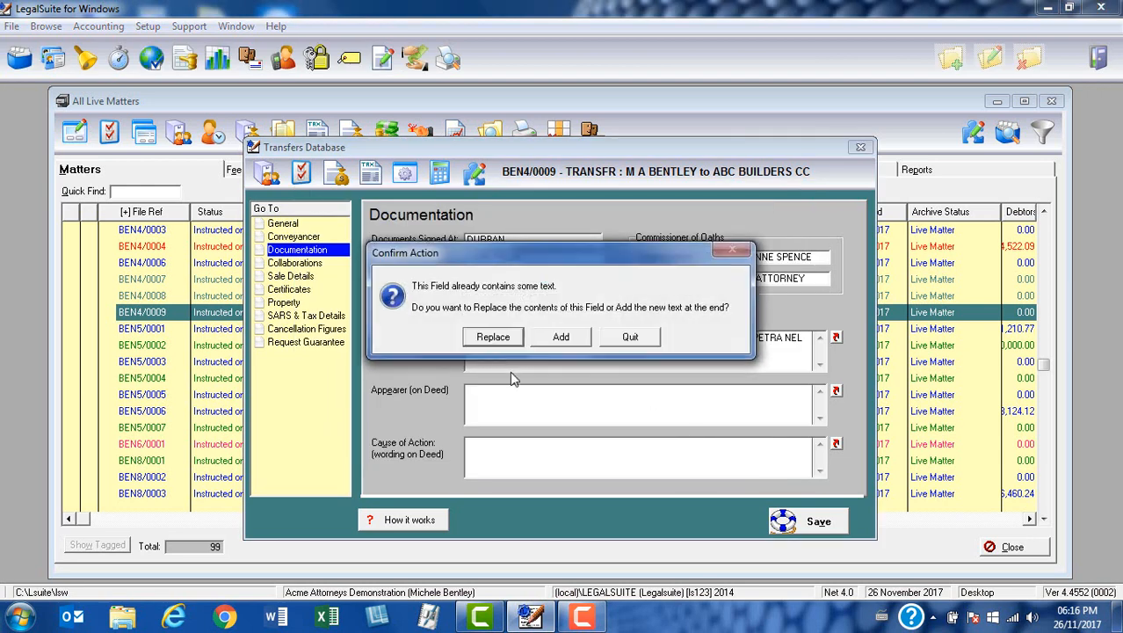
left_click(493, 337)
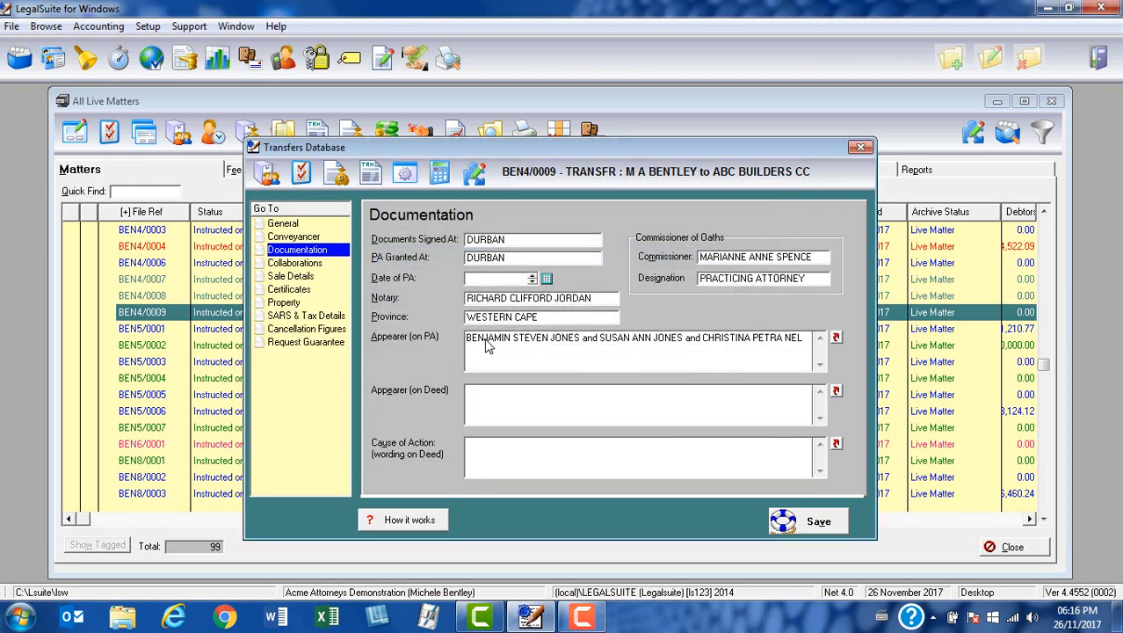
Replace the notary's Province with KWAZULU-NATAL from the lookup library
left_click(598, 298)
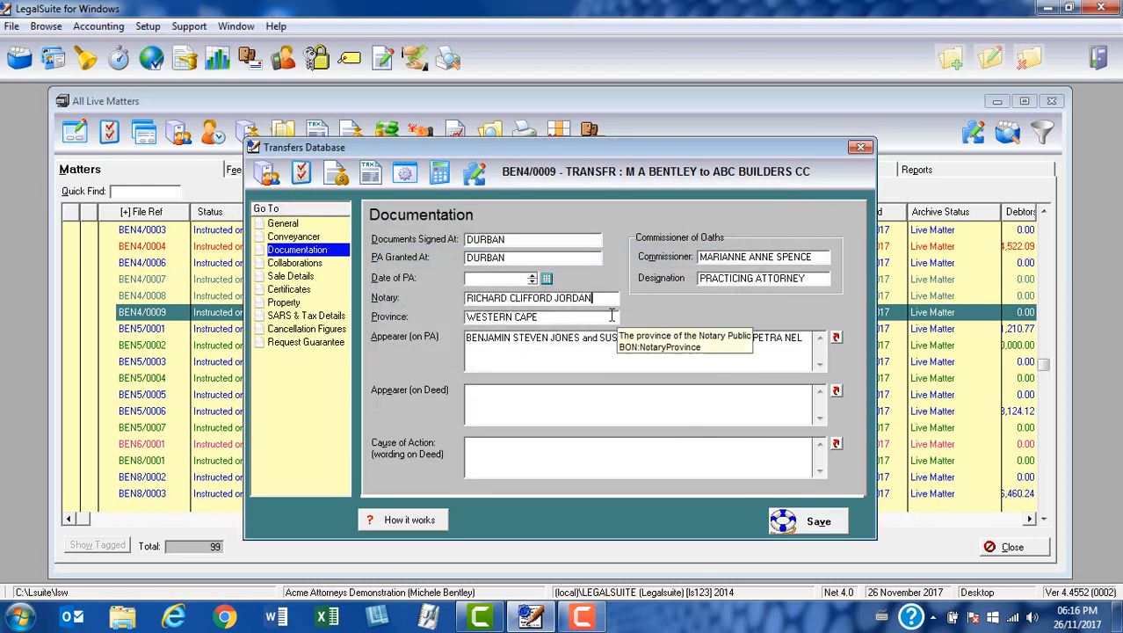
double_click(556, 319)
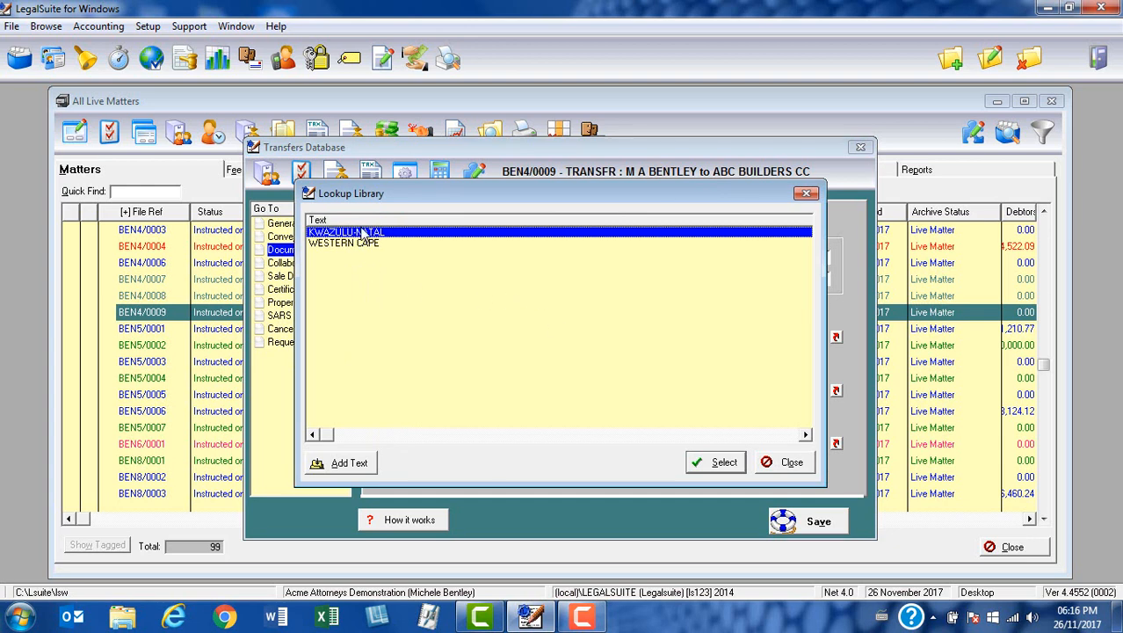
left_click(721, 464)
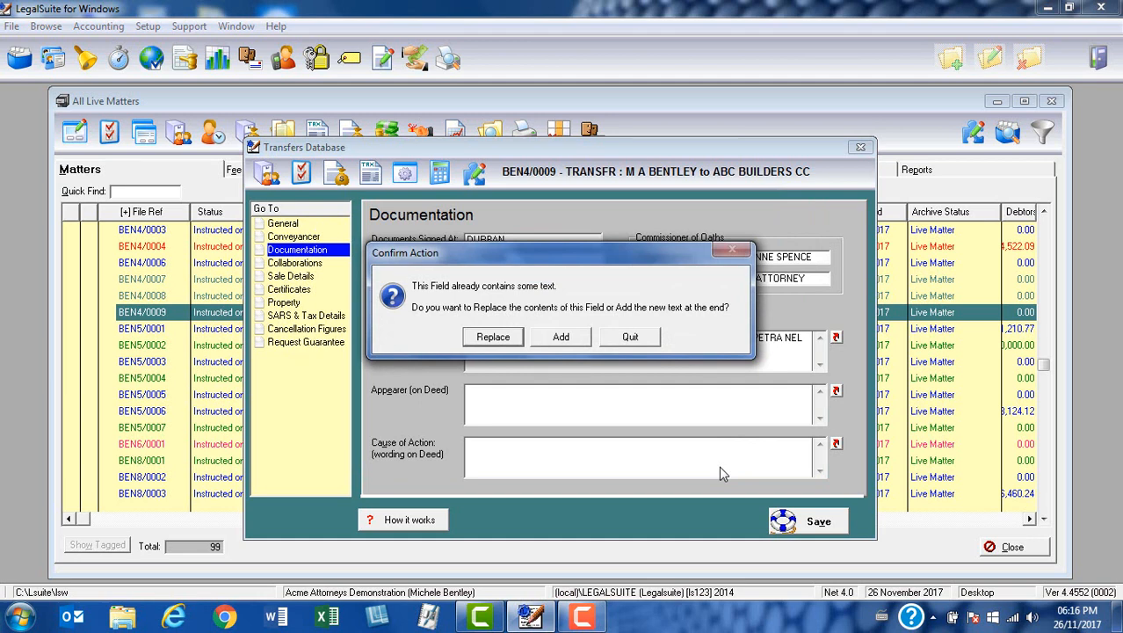
left_click(486, 341)
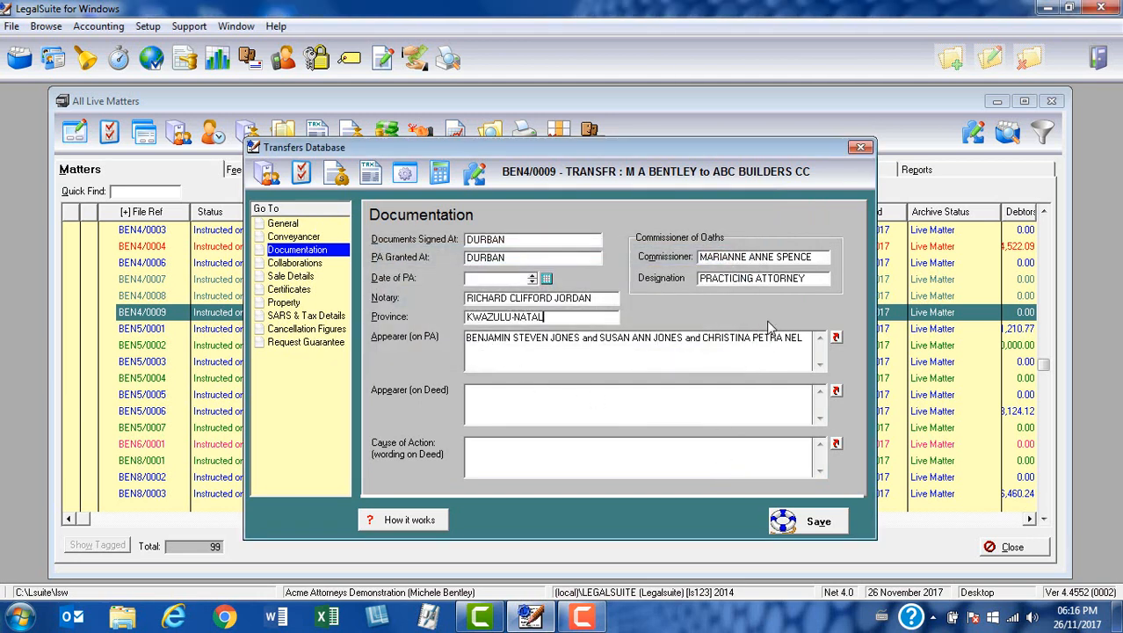
Replace the Commissioner of Oaths with the same person as the notary, picked from the lookup library
left_click(820, 259)
double_click(817, 258)
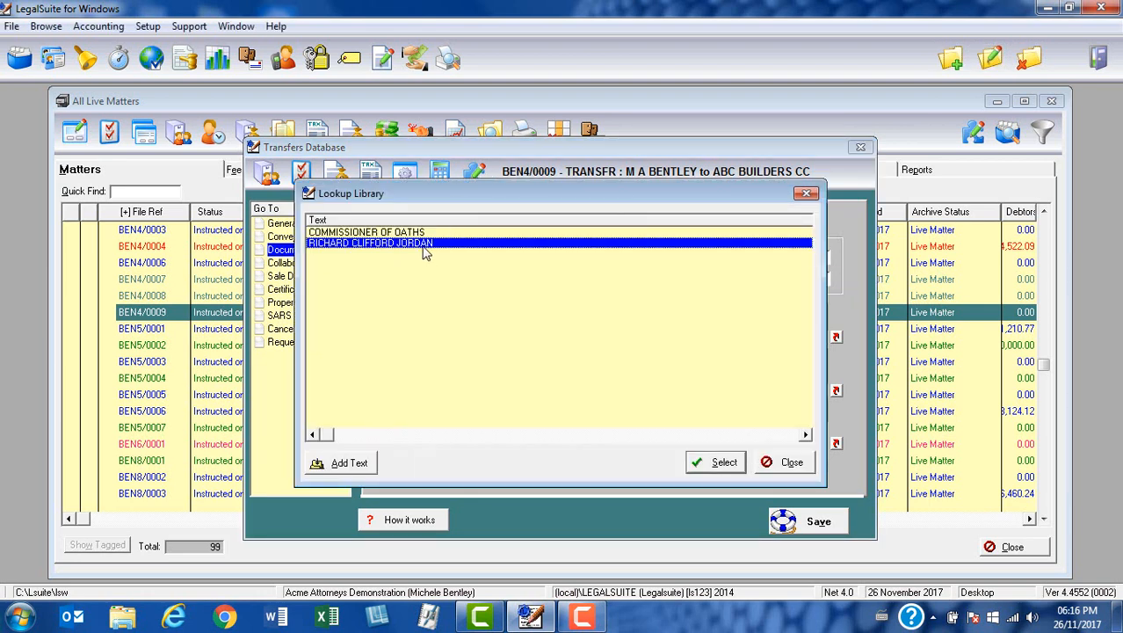
left_click(716, 462)
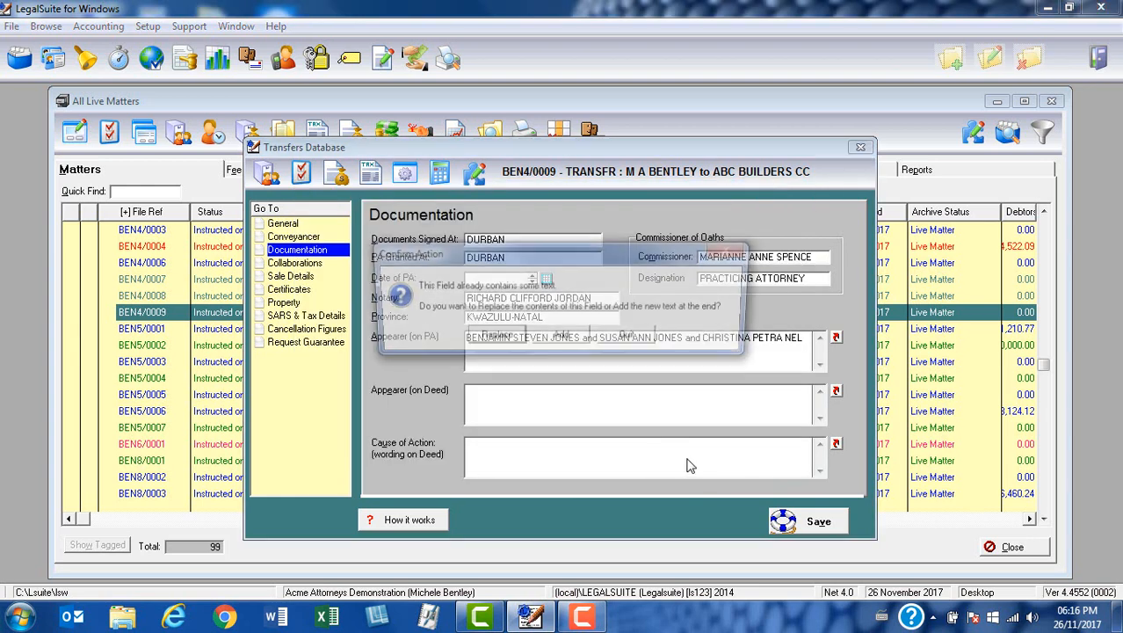
left_click(494, 337)
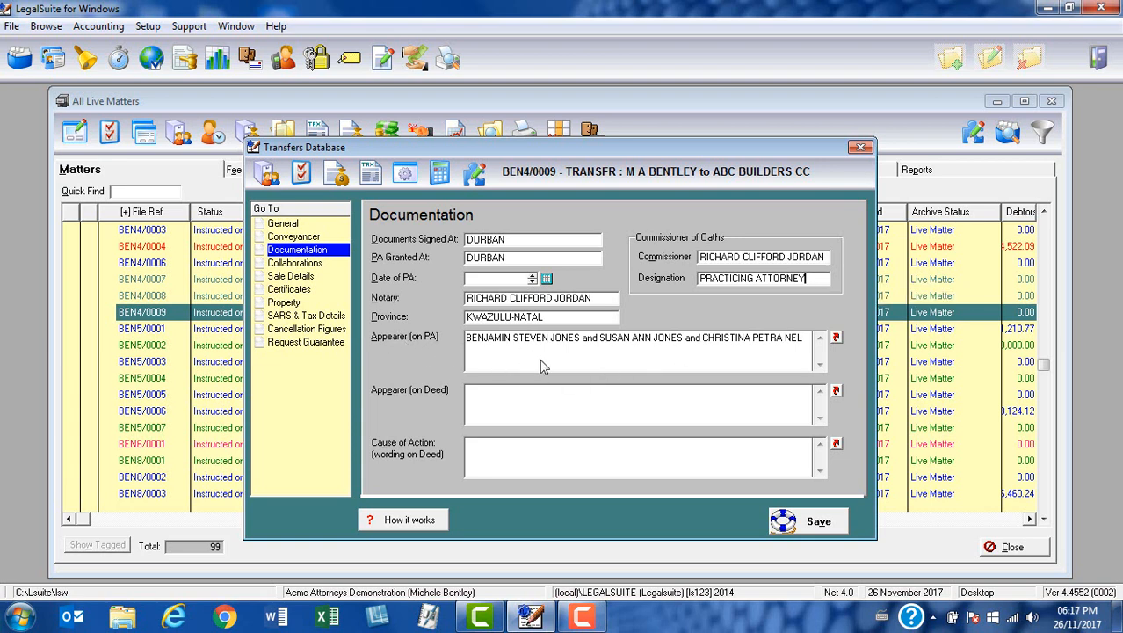
Open the appearers library for Appearer (on PA) and highlight the PIETERMARITZBURG entry
left_click(835, 338)
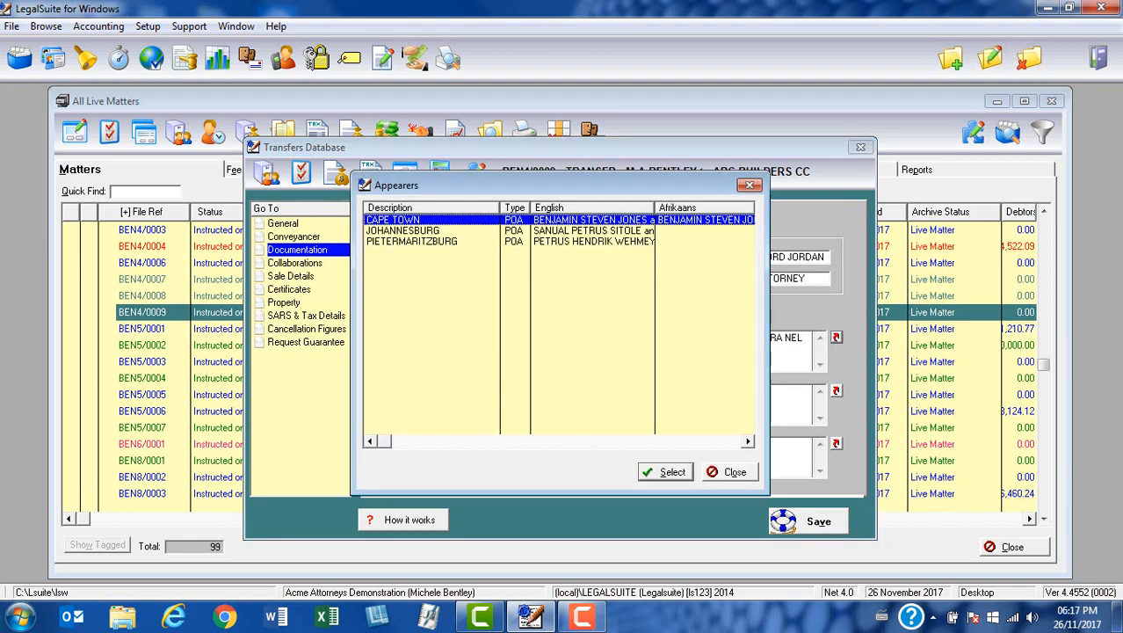
left_click(408, 244)
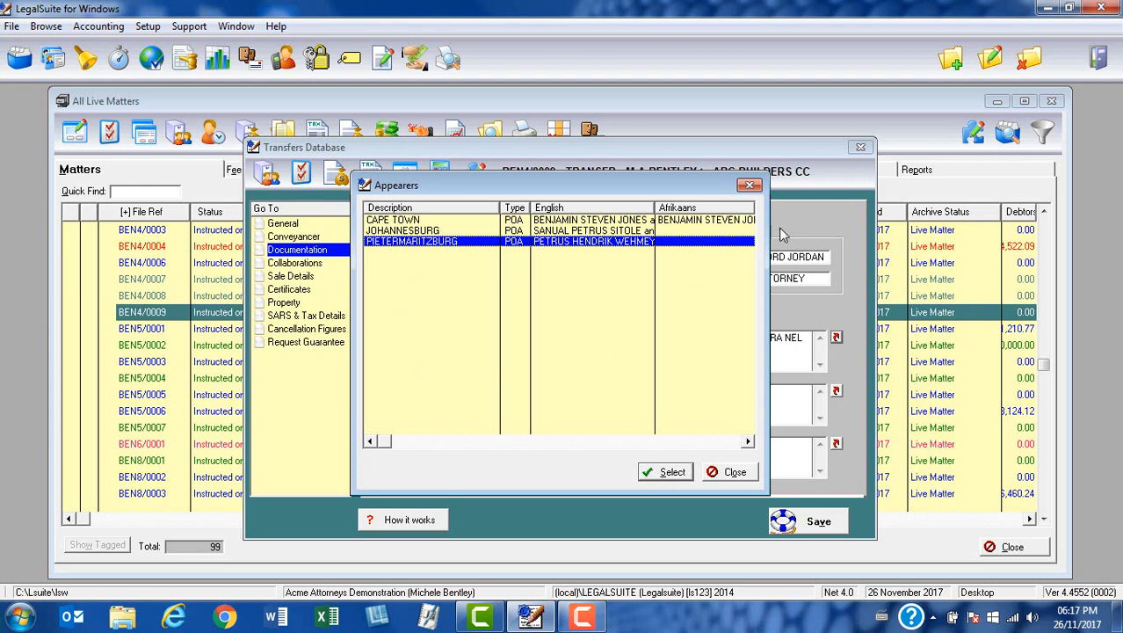
left_click(950, 58)
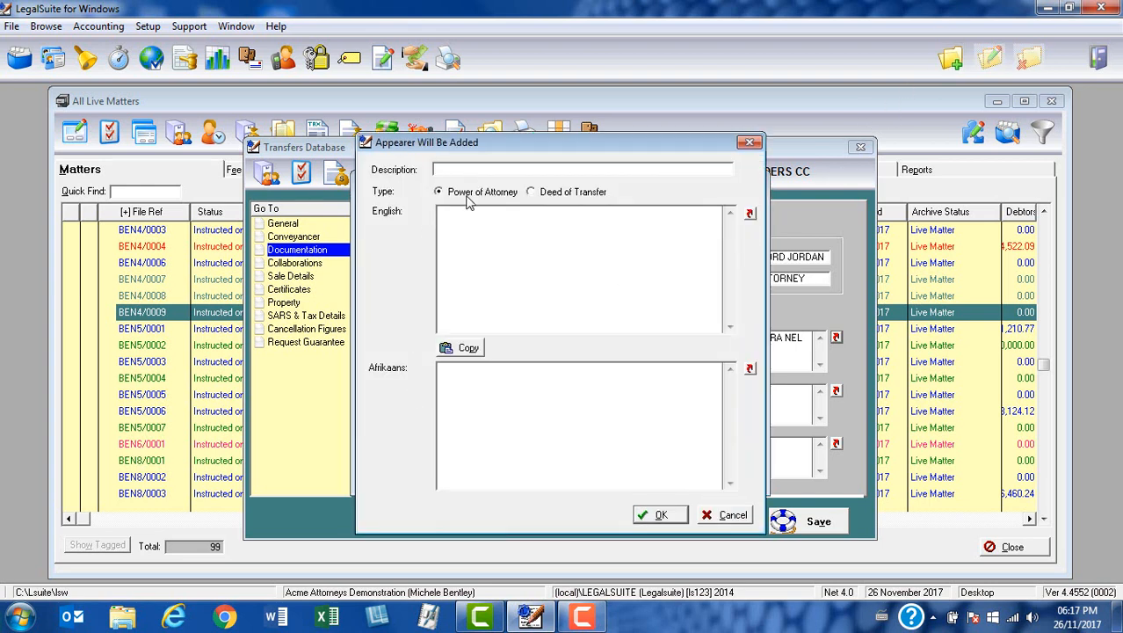
left_click(477, 253)
left_click(531, 193)
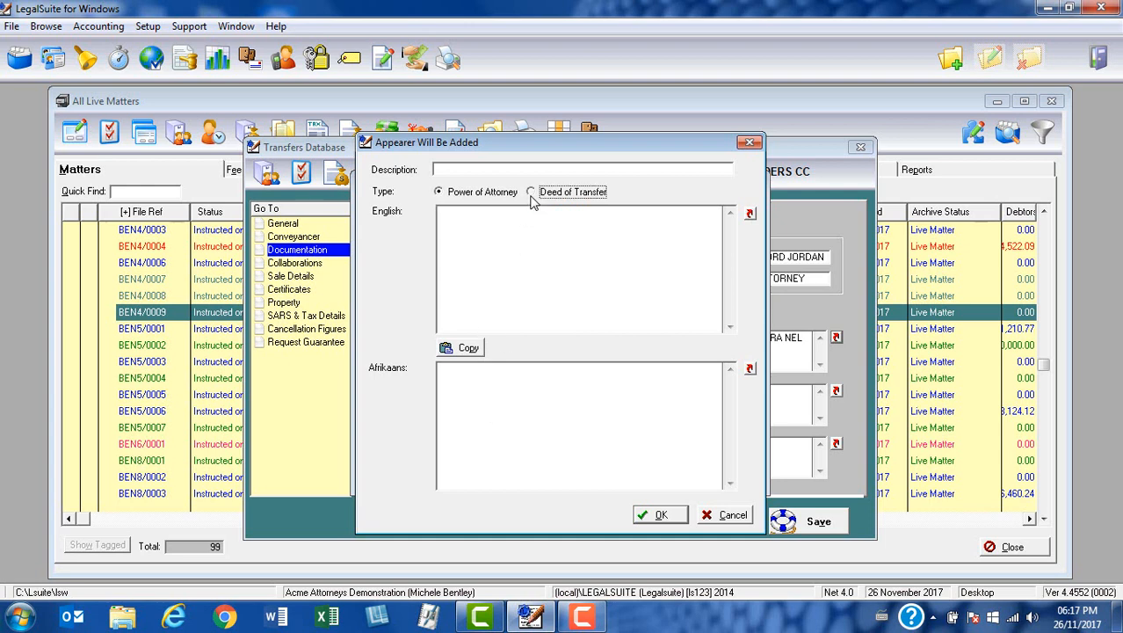
left_click(726, 515)
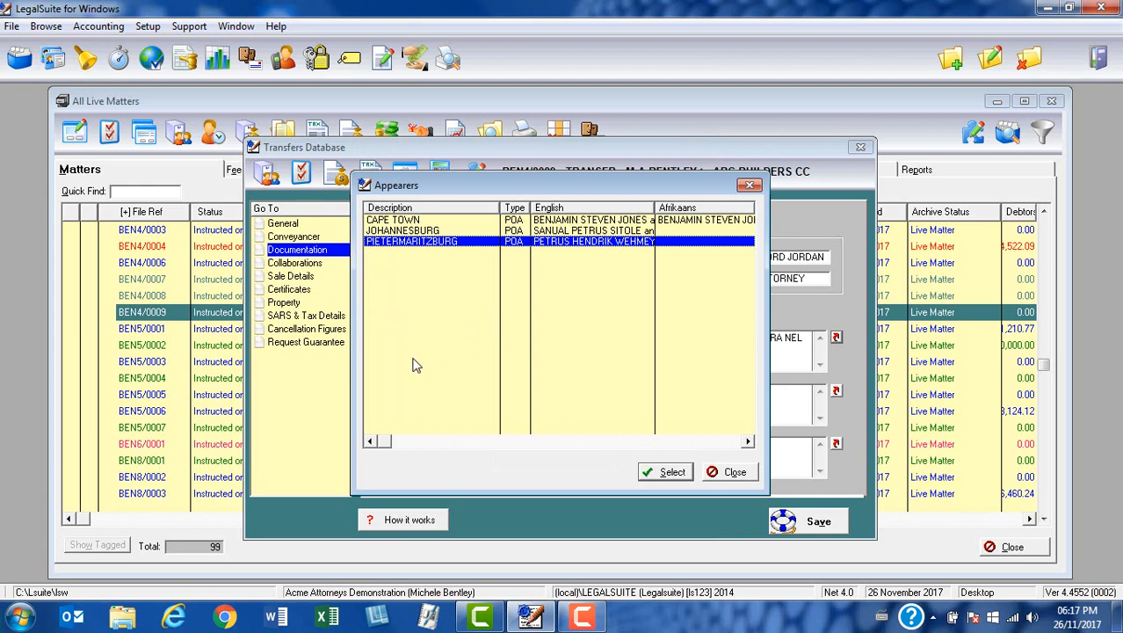
Fill Appearer (on PA) with the highlighted PIETERMARITZBURG appearers and place the cursor in the Cause of Action wording
left_click(663, 475)
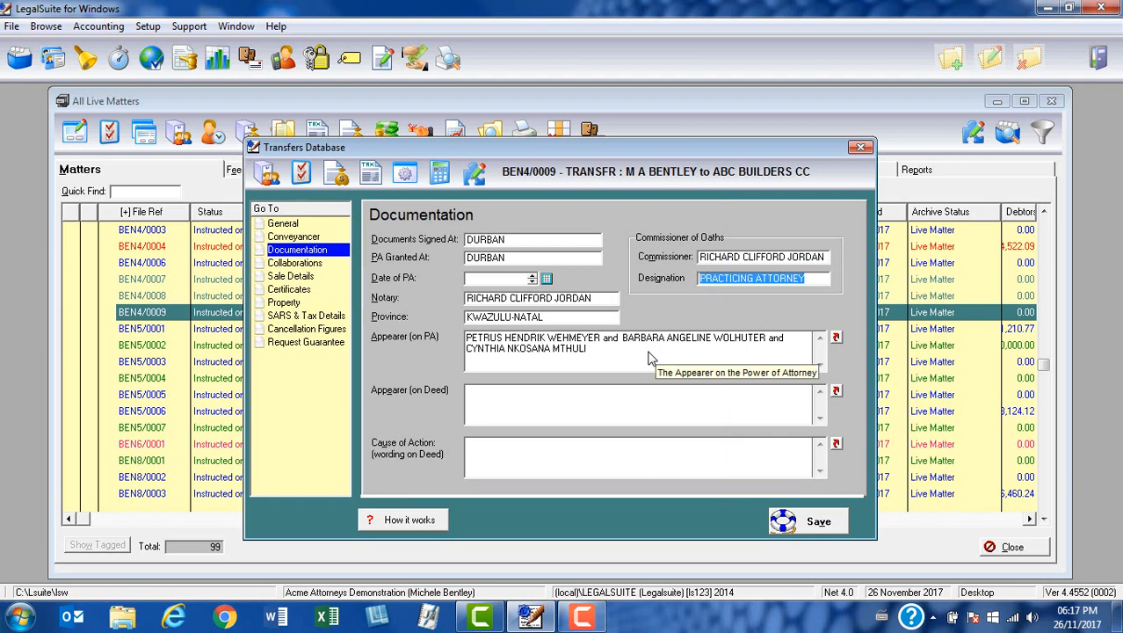
left_click(517, 411)
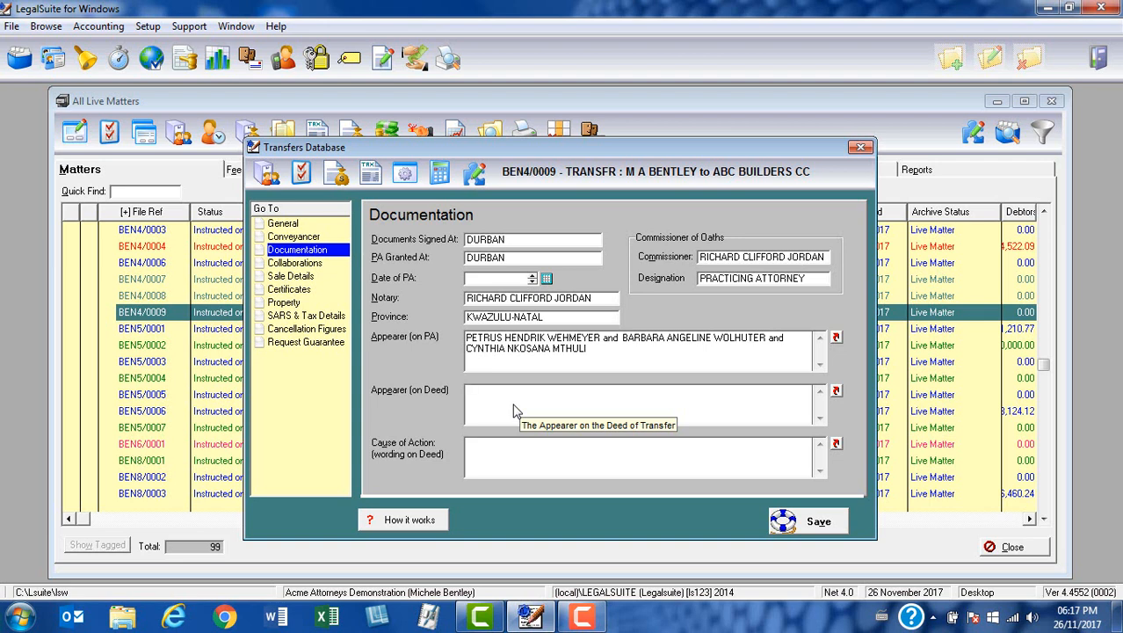
left_click(629, 458)
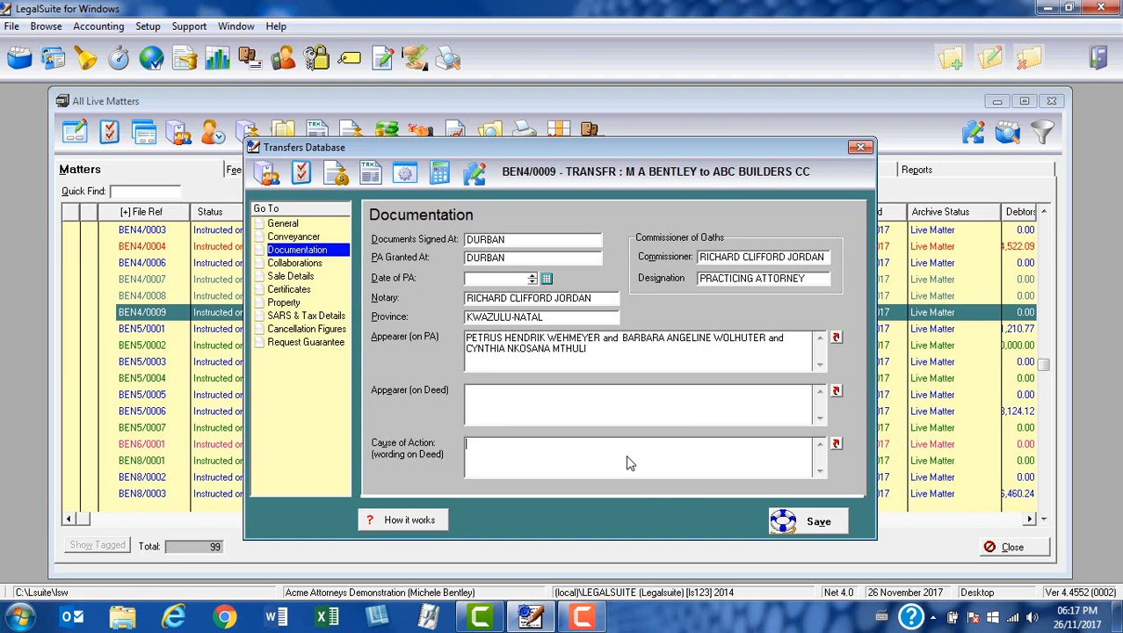